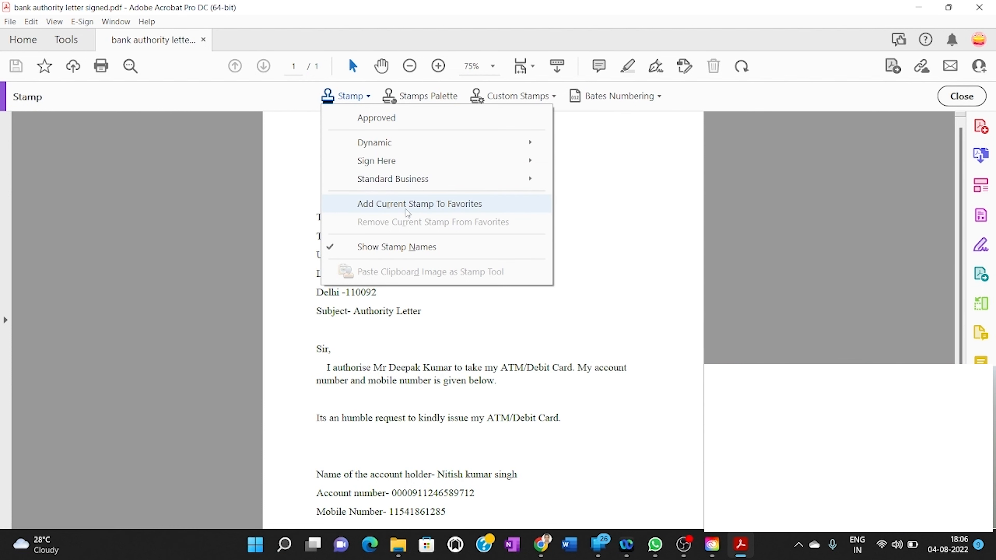
- Place an Approved stamp beside the account details of the authority letter and close the Stamp tool
{"action": "left_click", "coordinate": [389, 120]}
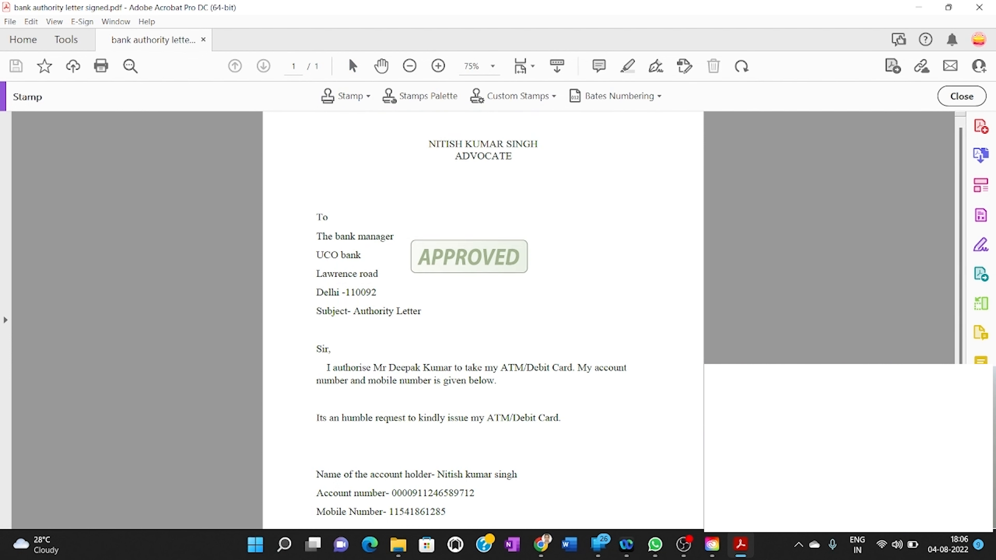
{"action": "scroll", "coordinate": [493, 285], "scroll_direction": "down", "scroll_amount": 3}
{"action": "left_click", "coordinate": [596, 337]}
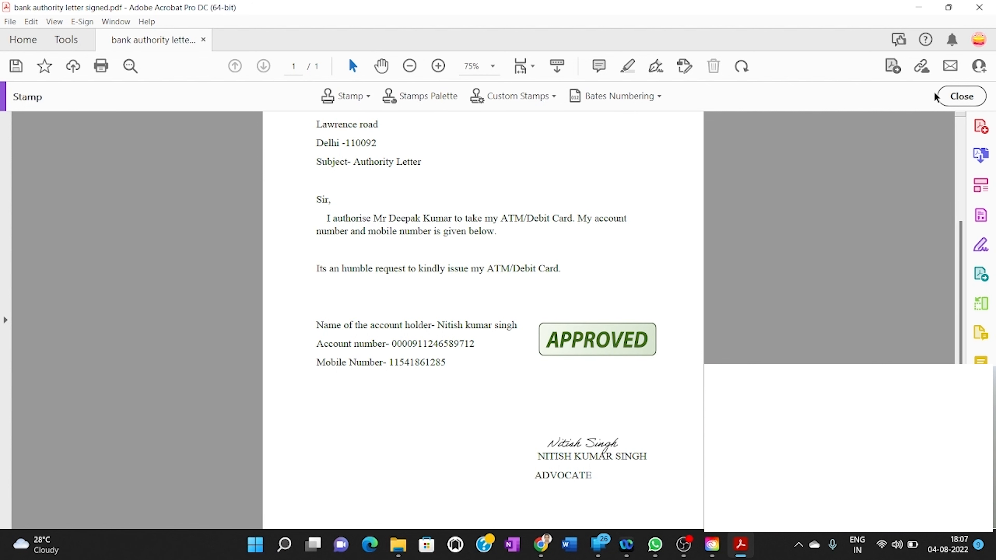
{"action": "left_click", "coordinate": [946, 95]}
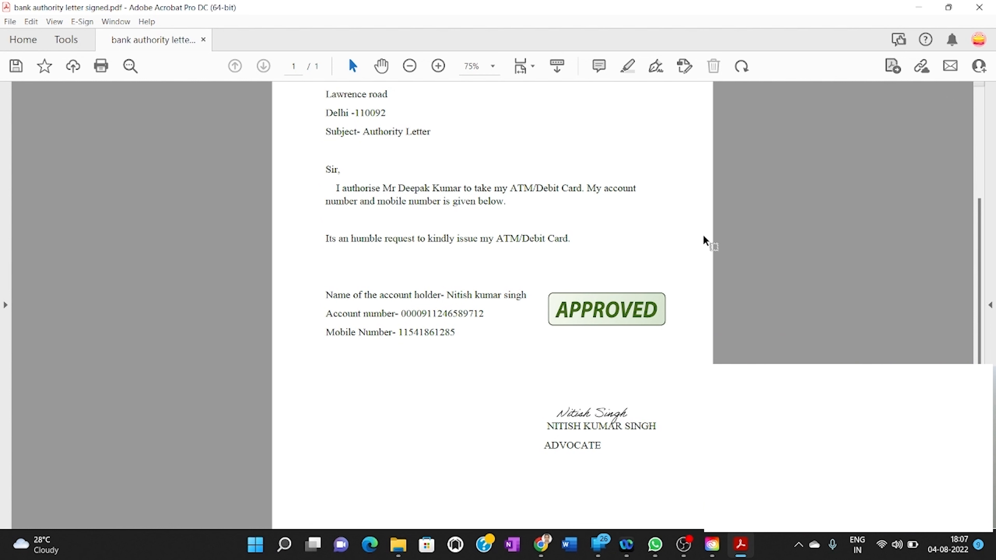
{"action": "scroll", "coordinate": [561, 315], "scroll_direction": "up", "scroll_amount": 4}
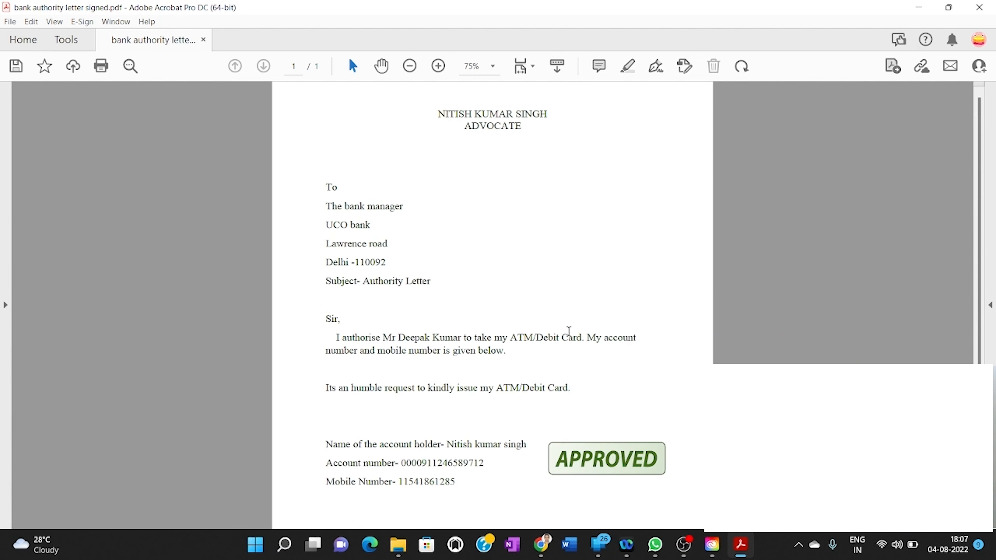
{"action": "scroll", "coordinate": [569, 336], "scroll_direction": "down", "scroll_amount": 3}
{"action": "scroll", "coordinate": [569, 336], "scroll_direction": "down", "scroll_amount": 2}
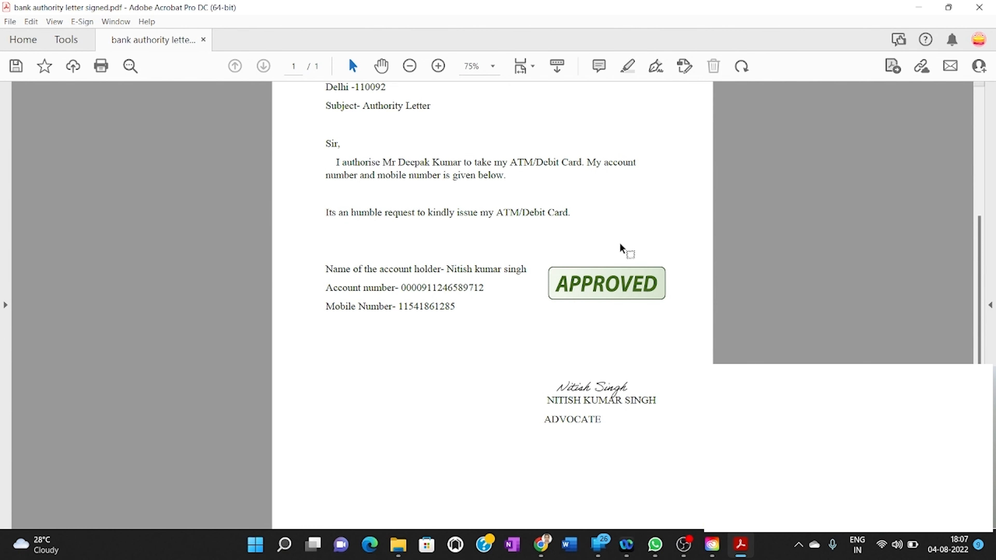
- Reopen the Stamp tool and place a dynamic Confidential stamp below the mobile number line
{"action": "left_click", "coordinate": [58, 41]}
{"action": "scroll", "coordinate": [97, 241], "scroll_direction": "down", "scroll_amount": 5}
{"action": "scroll", "coordinate": [118, 239], "scroll_direction": "up", "scroll_amount": 3}
{"action": "left_click", "coordinate": [429, 279]}
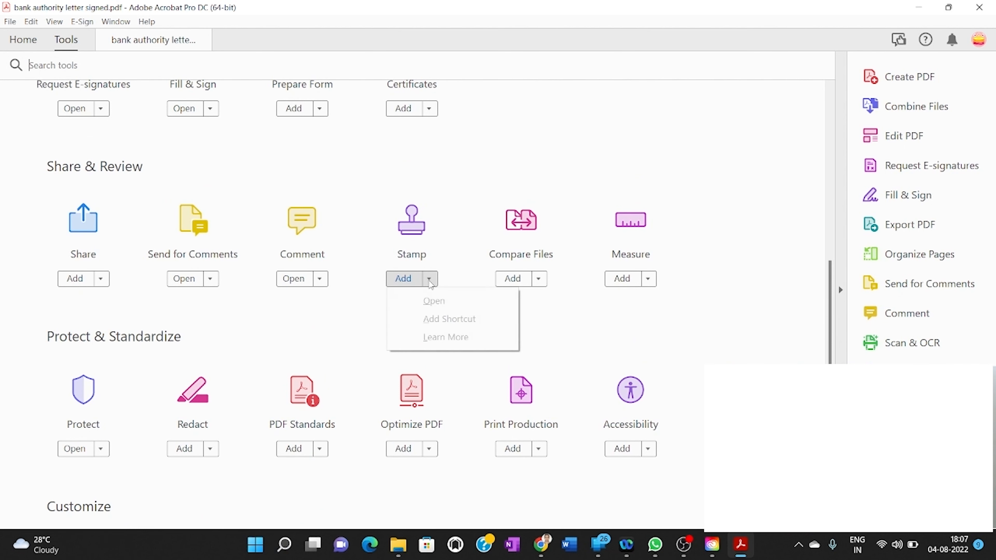
{"action": "left_click", "coordinate": [434, 300]}
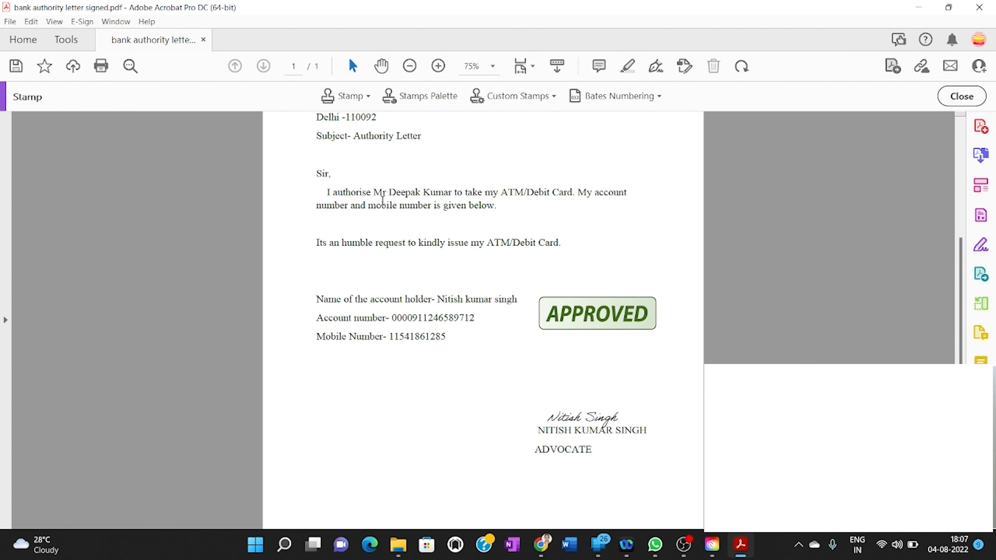
{"action": "left_click", "coordinate": [363, 96]}
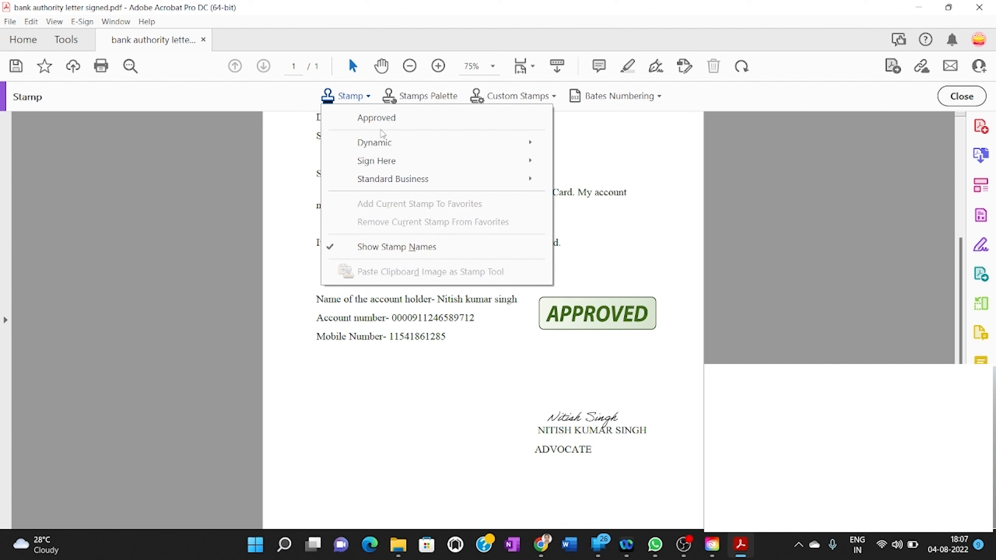
{"action": "mouse_move", "coordinate": [386, 142]}
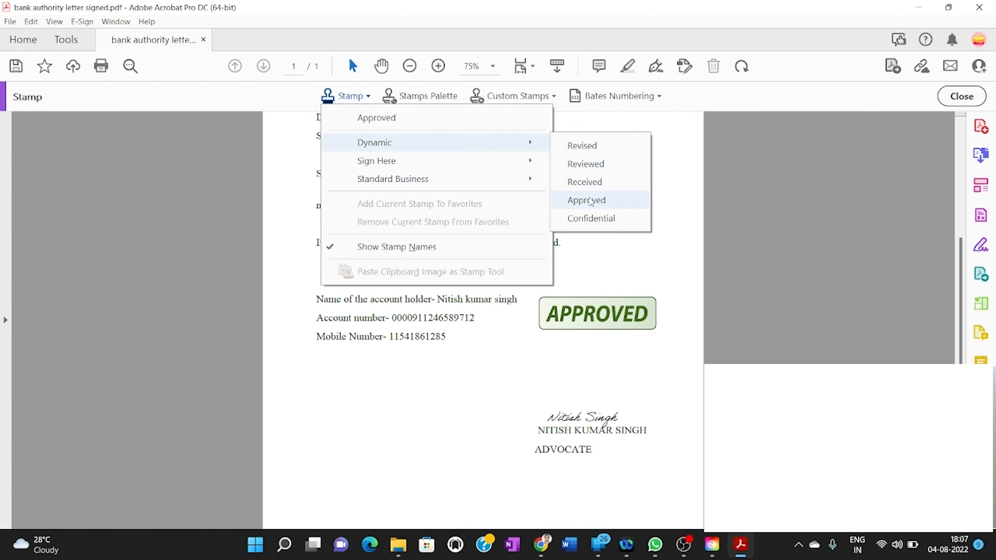
{"action": "left_click", "coordinate": [595, 221]}
{"action": "left_click", "coordinate": [413, 396]}
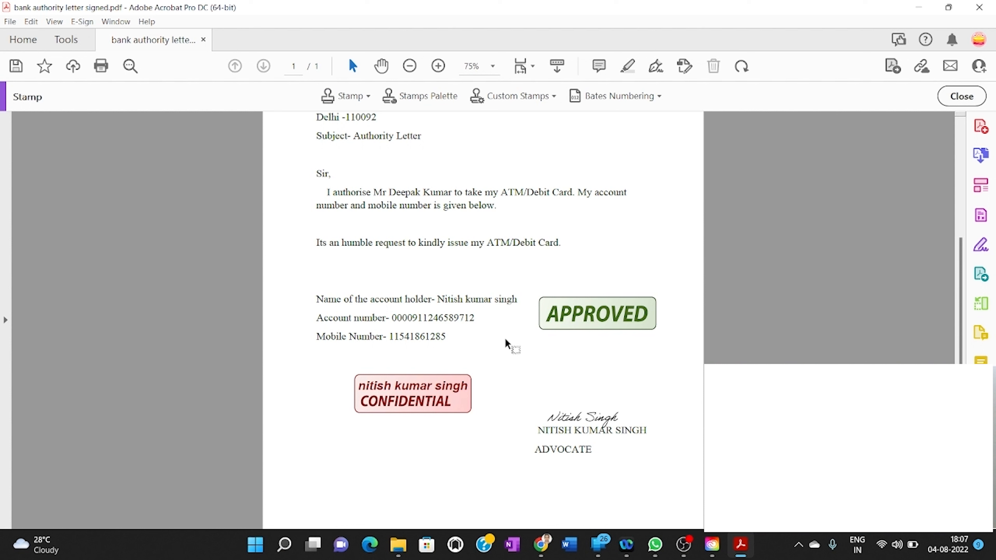
- Place a Sign Here stamp just above the signature on the letter
{"action": "left_click", "coordinate": [368, 97]}
{"action": "mouse_move", "coordinate": [509, 161]}
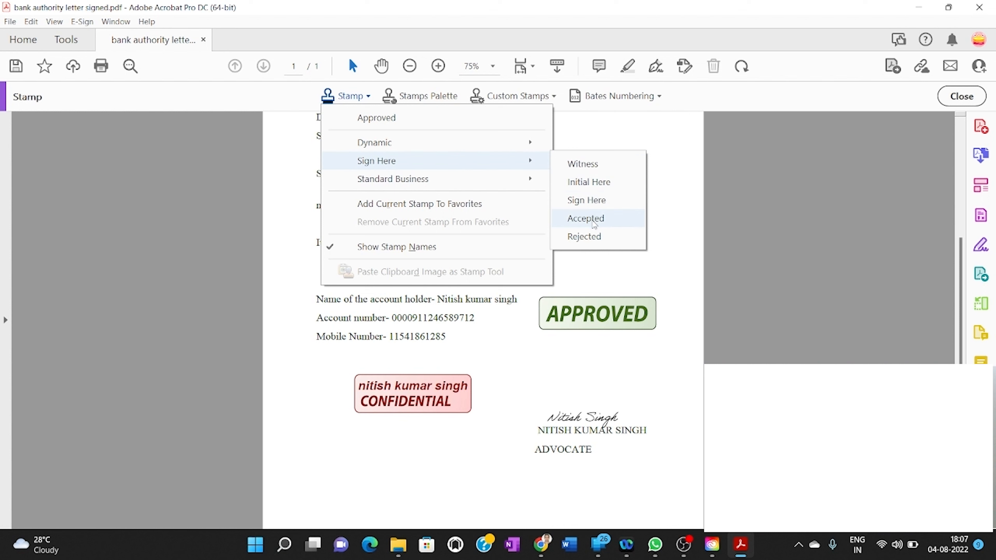
{"action": "left_click", "coordinate": [593, 201]}
{"action": "left_click", "coordinate": [594, 388]}
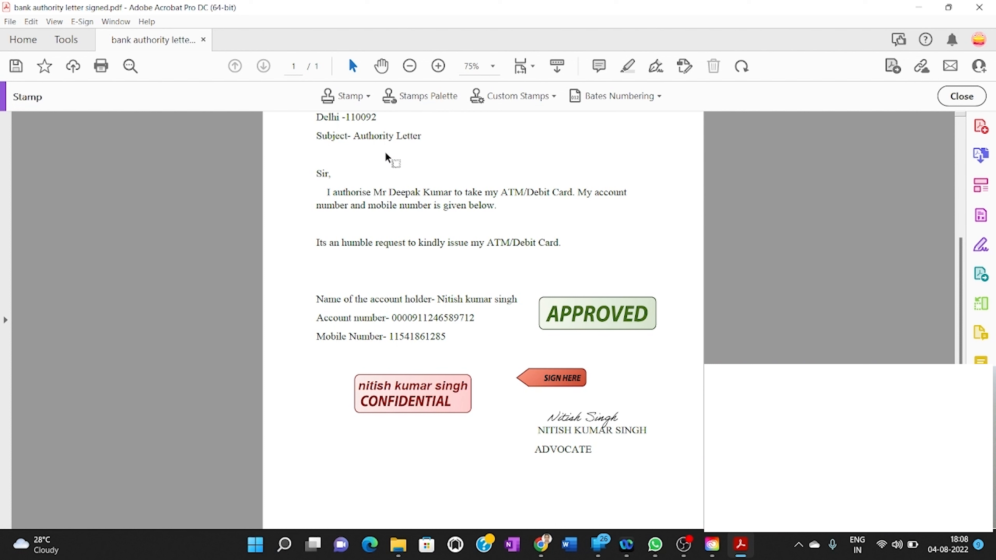
- Place a Standard Business Completed stamp below the Confidential stamp
{"action": "left_click", "coordinate": [368, 96]}
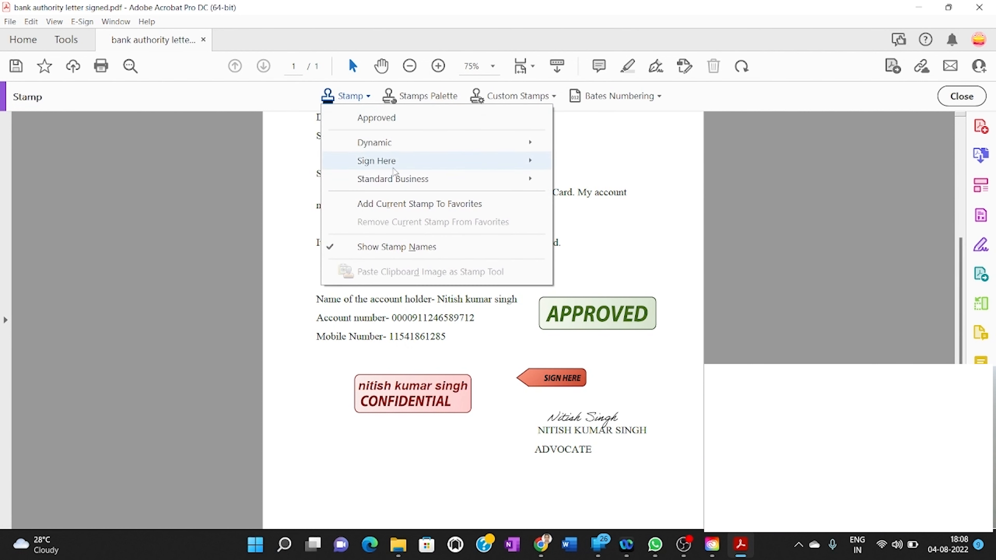
{"action": "mouse_move", "coordinate": [376, 182]}
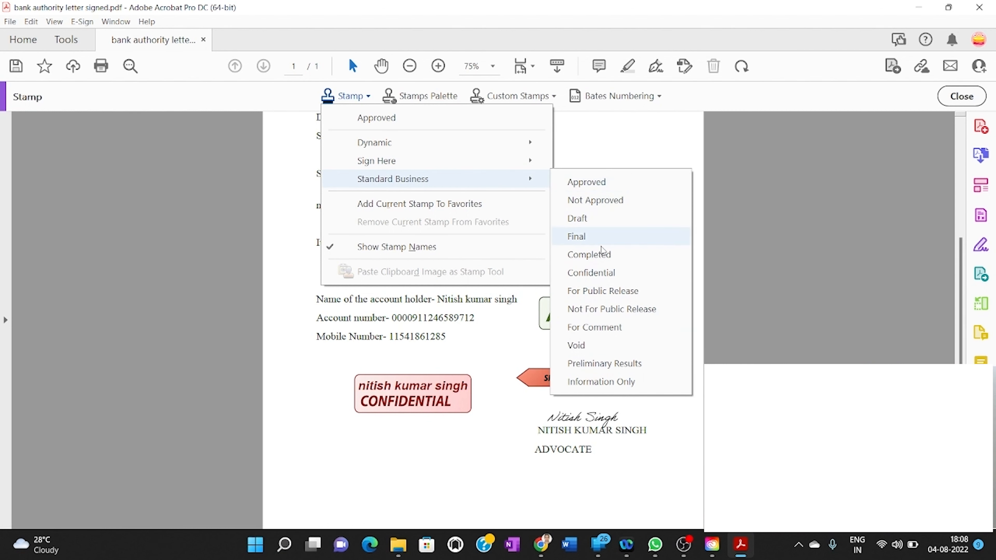
{"action": "left_click", "coordinate": [611, 259]}
{"action": "left_click", "coordinate": [415, 443]}
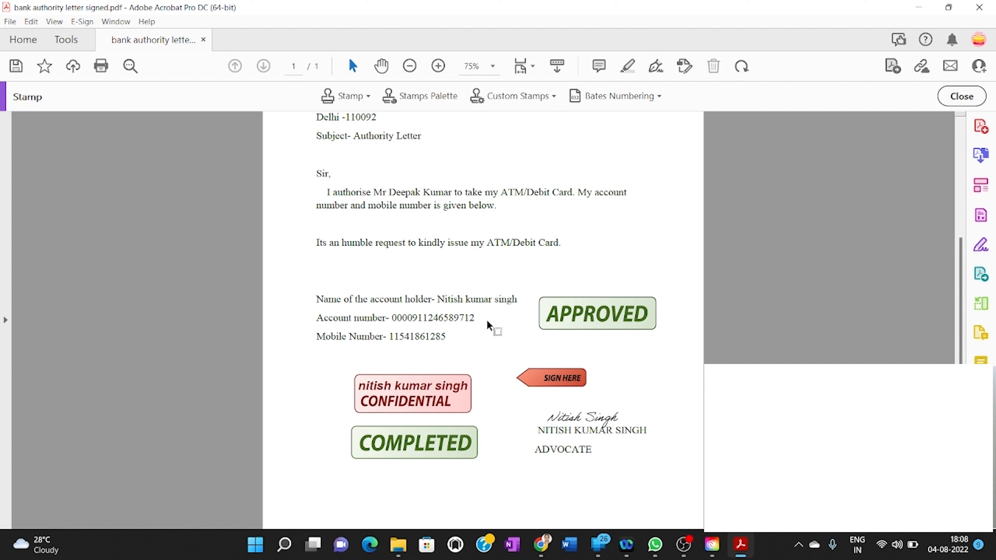
- Delete the Approved, Confidential and Completed stamps from the letter
{"action": "left_click", "coordinate": [574, 310]}
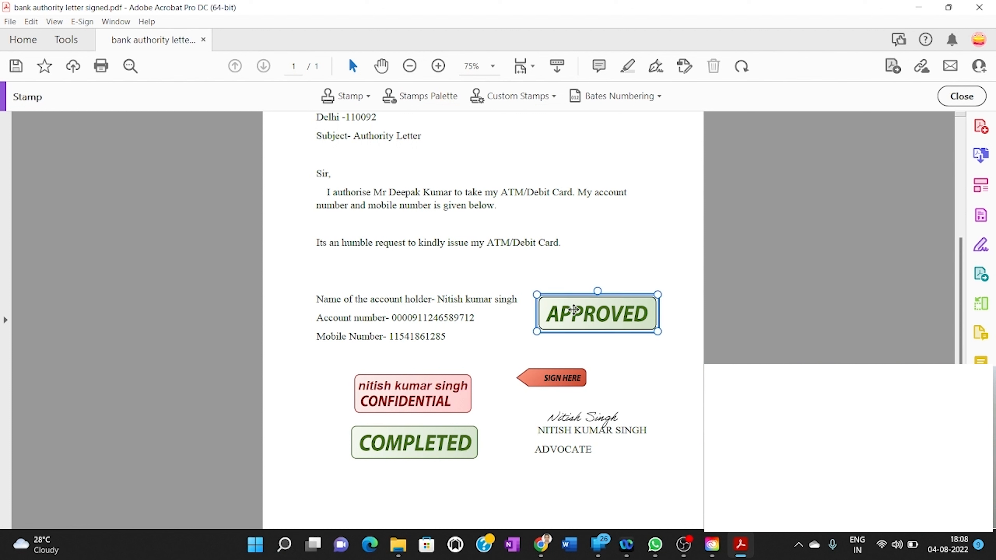
{"action": "key", "text": "Delete"}
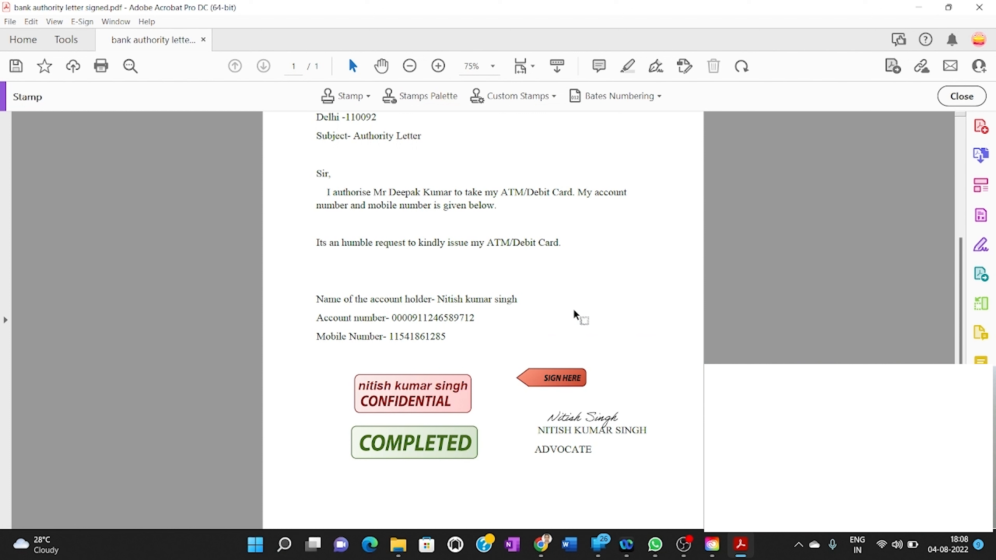
{"action": "left_click", "coordinate": [419, 383]}
{"action": "key", "text": "Delete"}
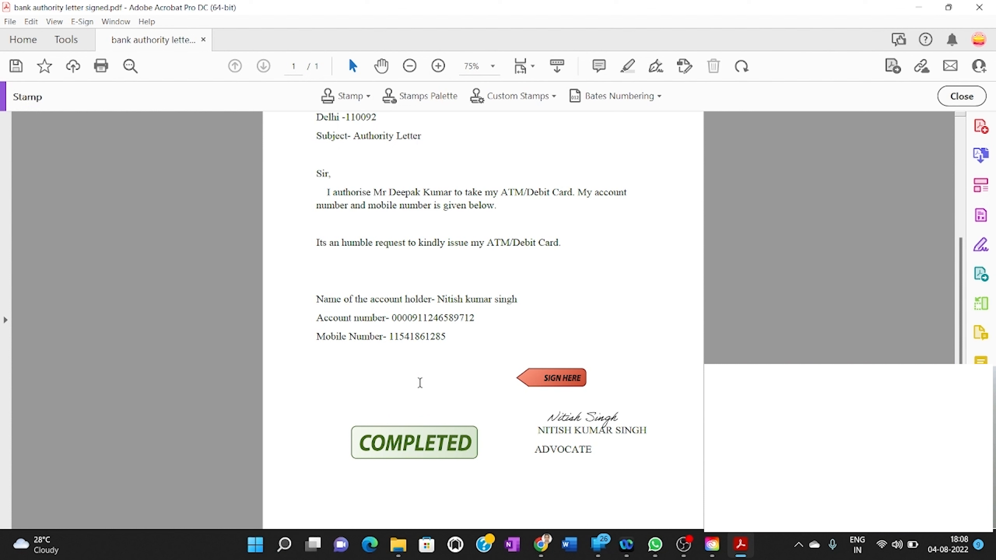
{"action": "left_click", "coordinate": [419, 440]}
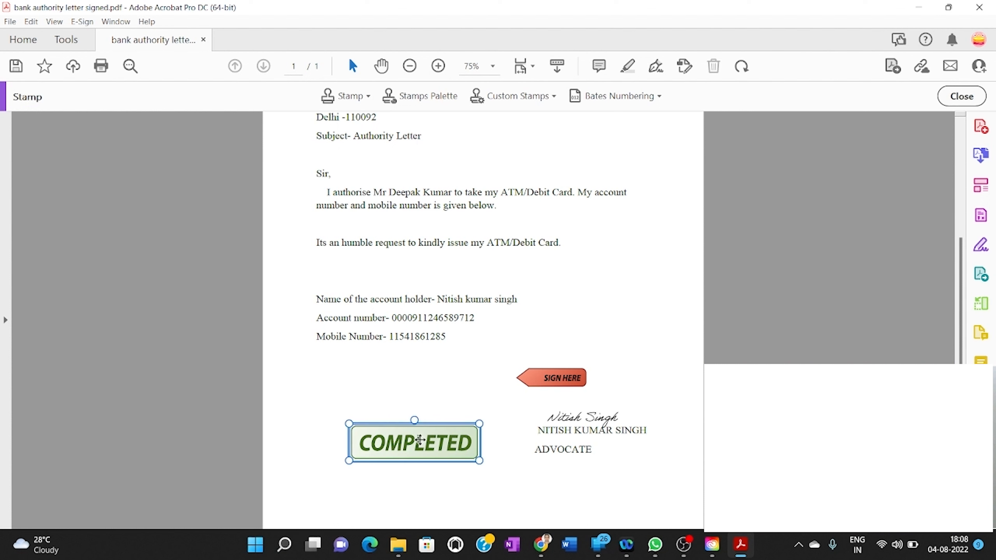
{"action": "key", "text": "Delete"}
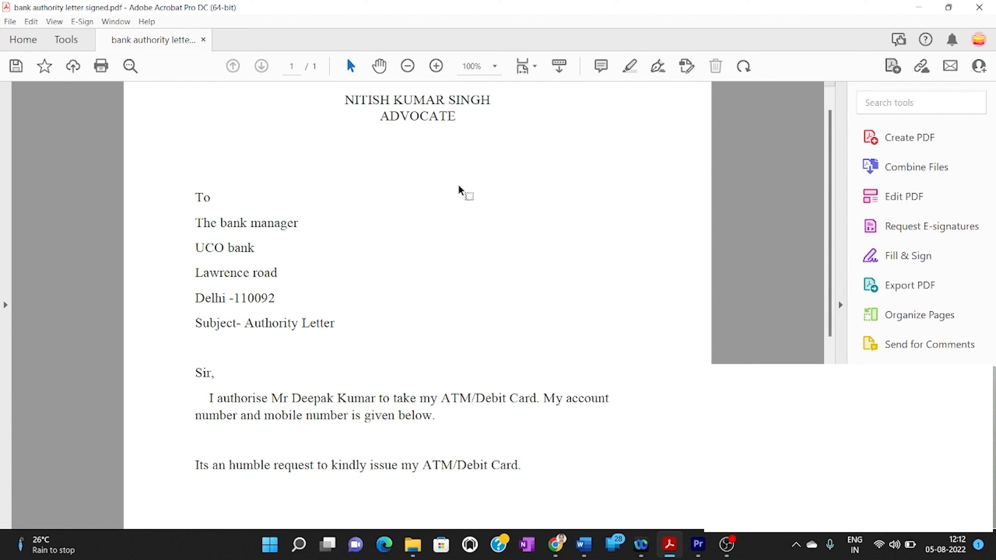
- Open the Stamp tool and start a custom stamp using the "Sign Adobe - red" file from the Sign folder as its image
{"action": "left_click", "coordinate": [60, 39]}
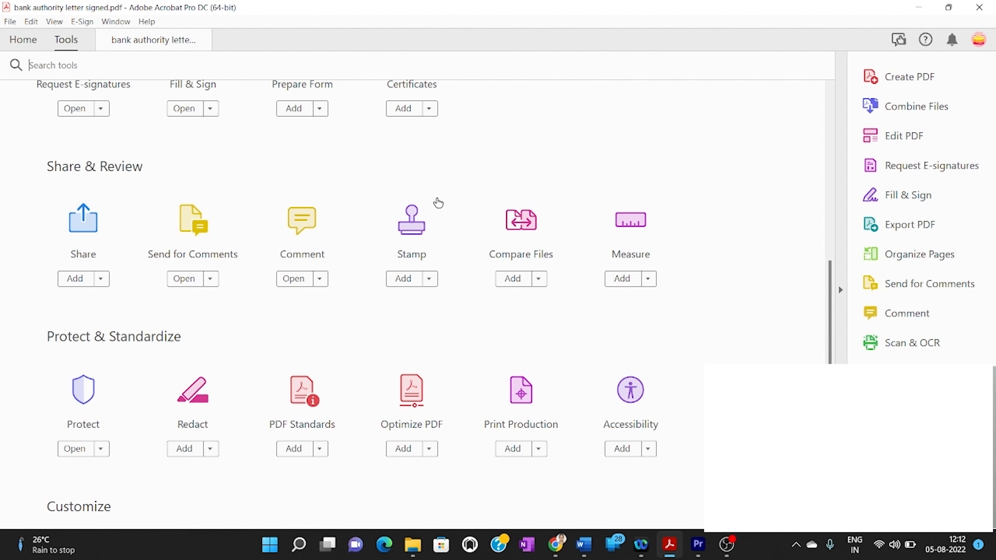
{"action": "left_click", "coordinate": [429, 278]}
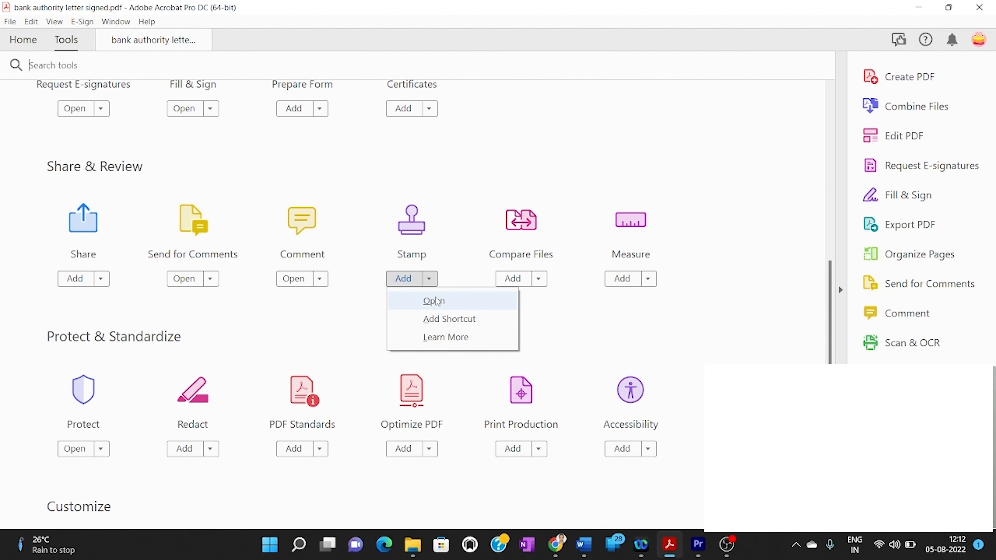
{"action": "left_click", "coordinate": [437, 302]}
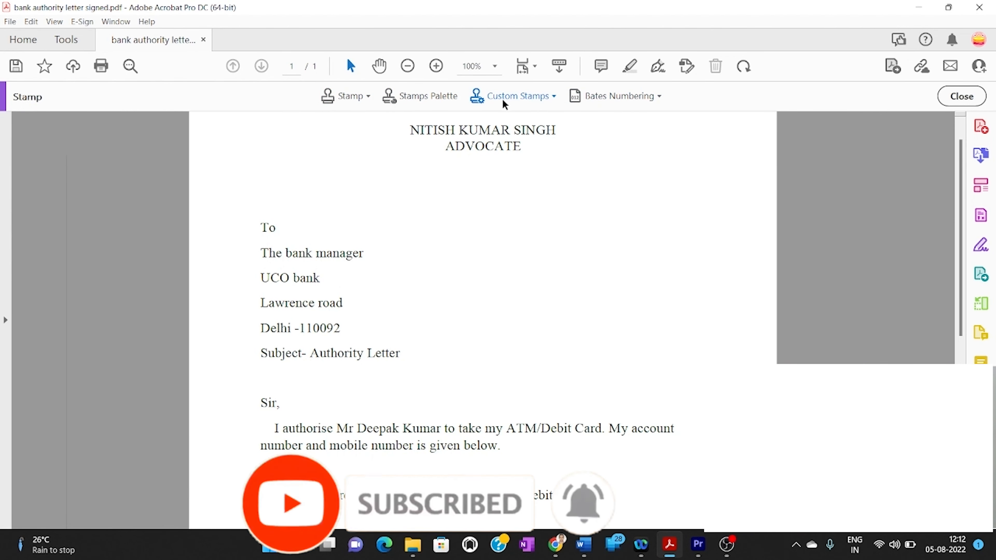
{"action": "left_click", "coordinate": [548, 95]}
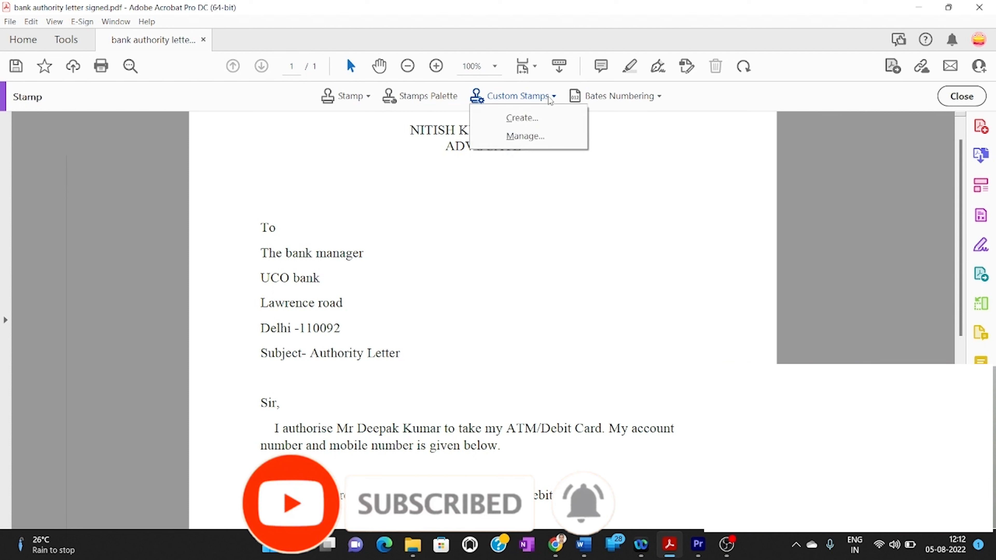
{"action": "left_click", "coordinate": [525, 117]}
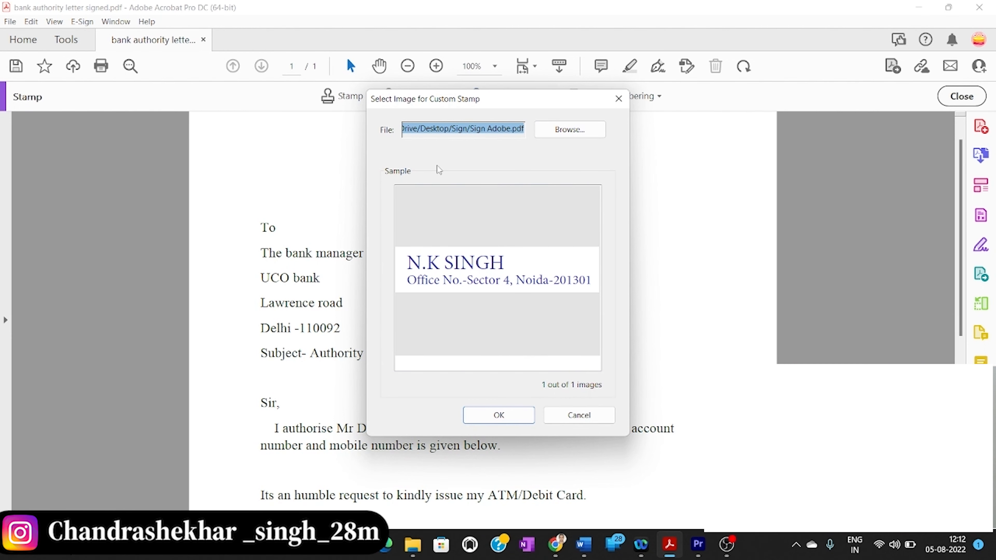
{"action": "left_click", "coordinate": [580, 127]}
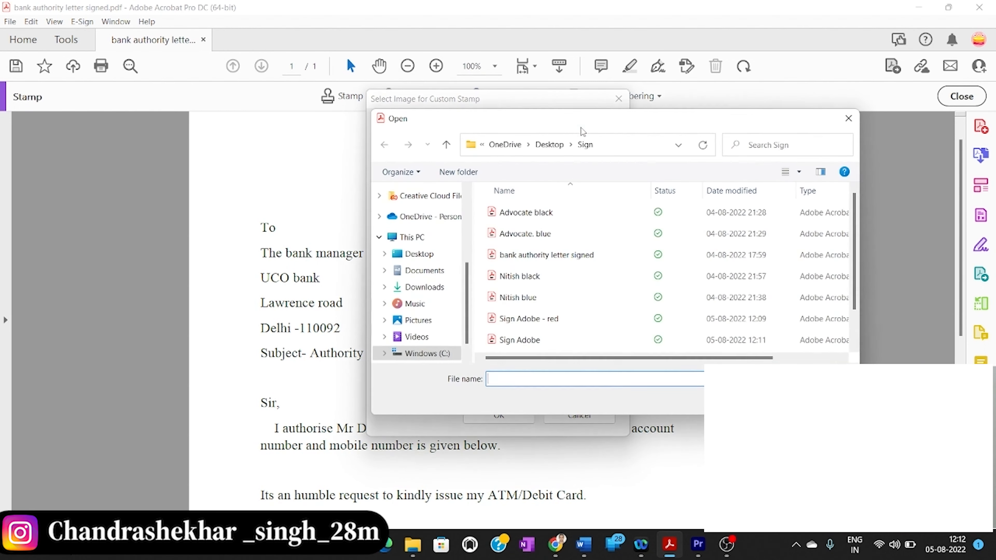
{"action": "left_click", "coordinate": [539, 320]}
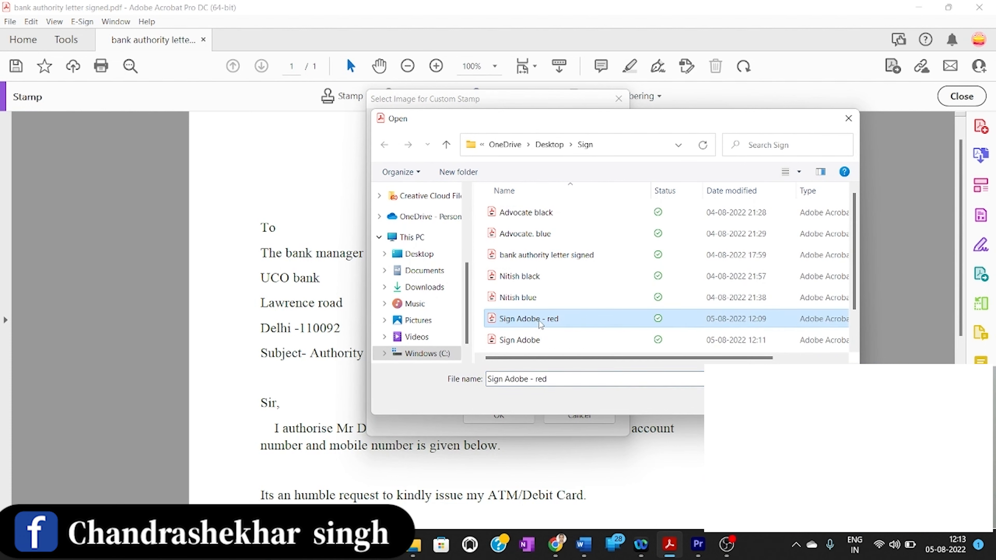
{"action": "double_click", "coordinate": [543, 318]}
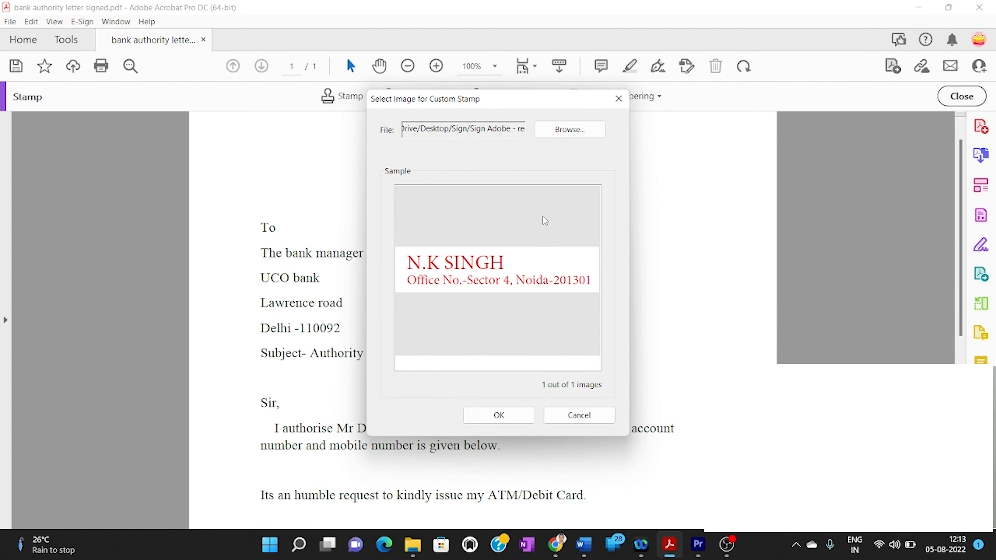
{"action": "left_click", "coordinate": [493, 415]}
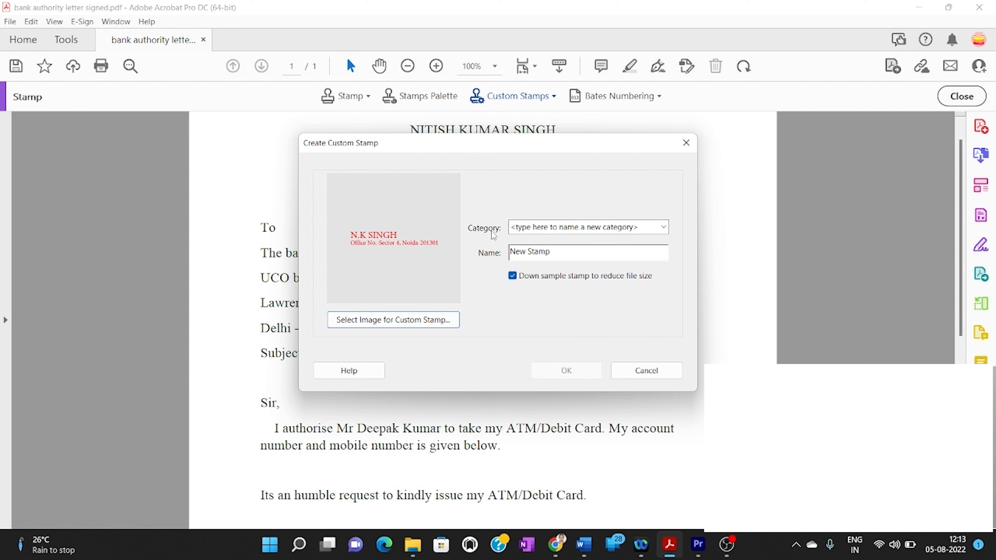
- Assign the custom stamp to the Standard Business category, name it with the advocate's first name plus "red", and create it
{"action": "left_click", "coordinate": [623, 227]}
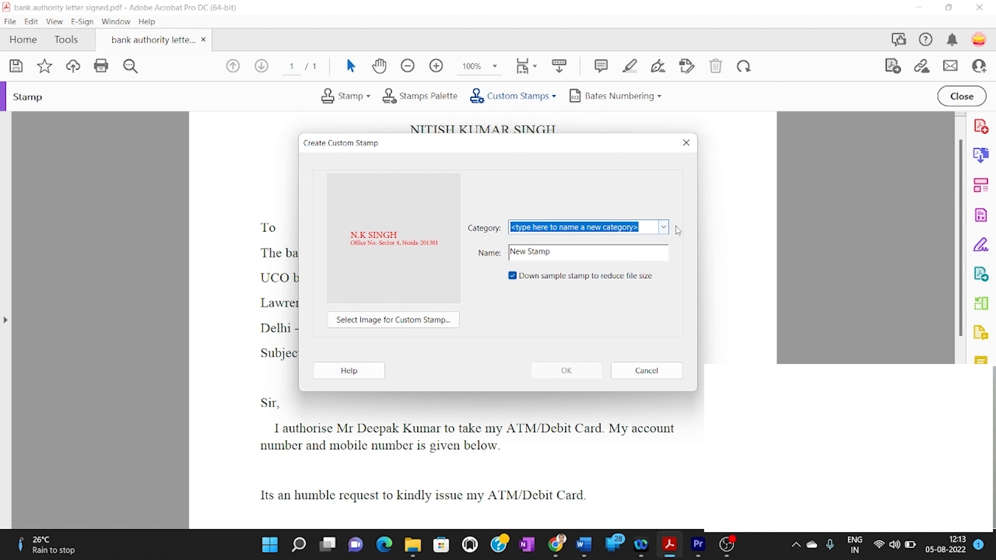
{"action": "left_click", "coordinate": [664, 227]}
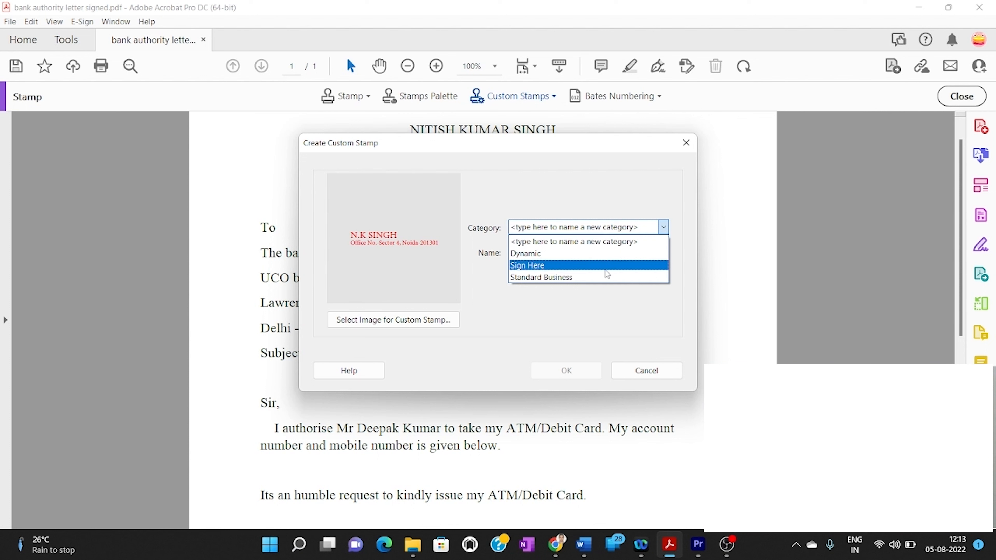
{"action": "left_click", "coordinate": [543, 277]}
{"action": "left_click", "coordinate": [561, 252]}
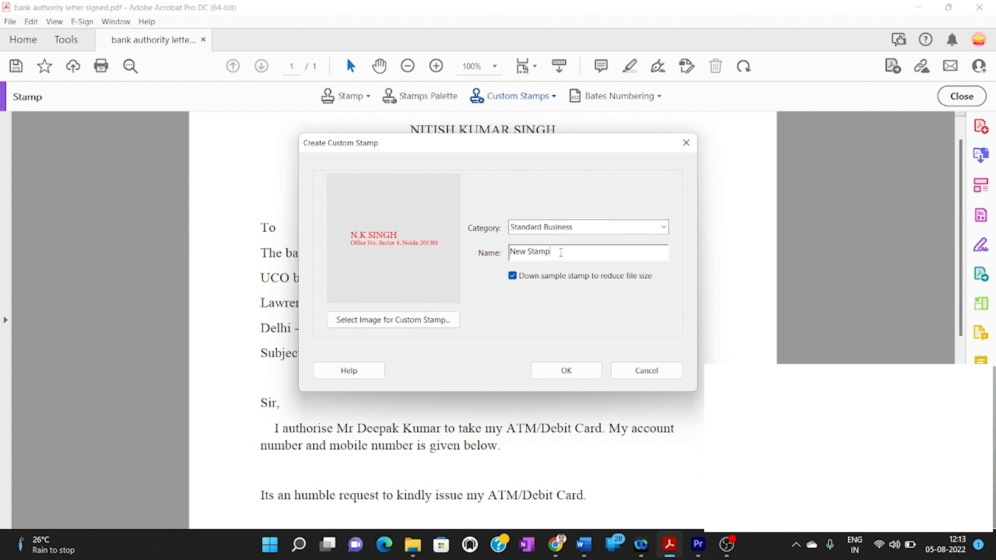
{"action": "key", "text": "BackSpace"}
{"action": "key", "text": "BackSpace"}
{"action": "key", "text": "BackSpace"}
{"action": "key", "text": "BackSpace"}
{"action": "key", "text": "BackSpace"}
{"action": "key", "text": "BackSpace"}
{"action": "key", "text": "BackSpace"}
{"action": "key", "text": "BackSpace"}
{"action": "key", "text": "BackSpace"}
{"action": "type", "text": "nitish red"}
{"action": "left_click", "coordinate": [567, 371]}
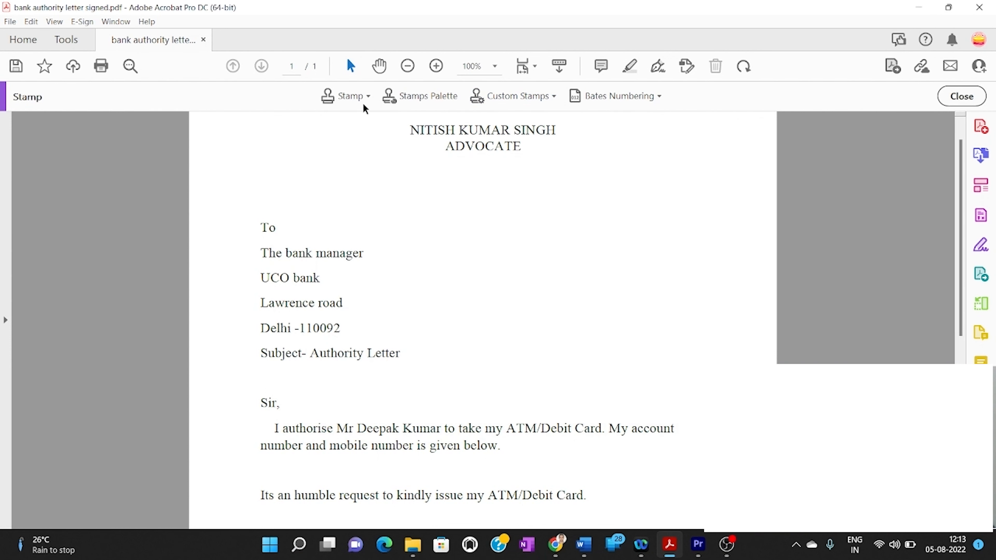
- Place the custom red name-and-address stamp from the Standard Business category just above the signature at the end of the letter
{"action": "left_click", "coordinate": [369, 98]}
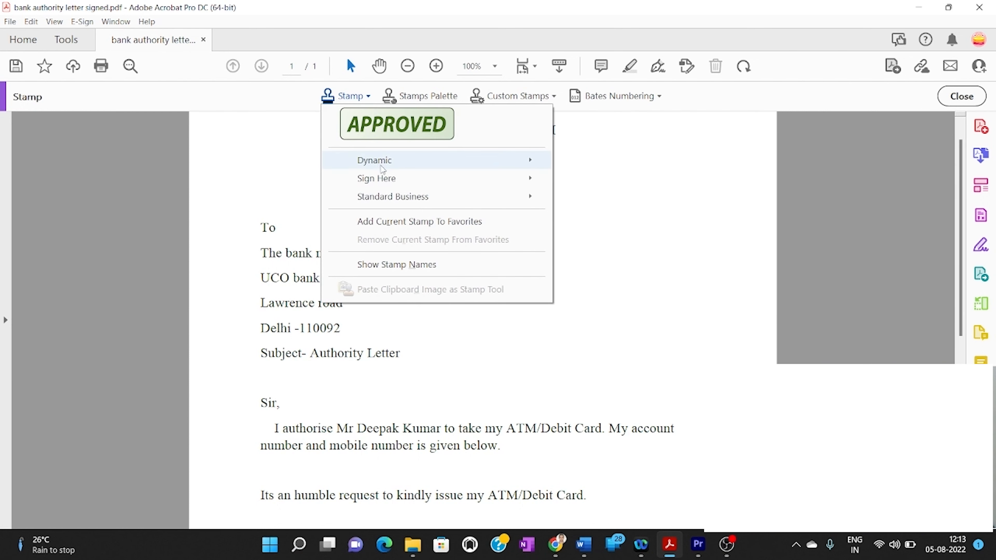
{"action": "mouse_move", "coordinate": [390, 202]}
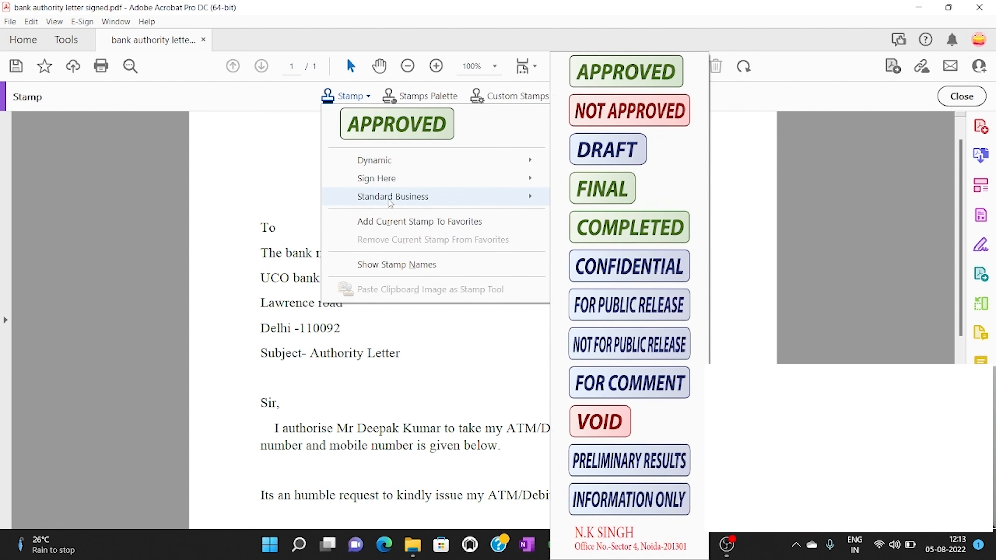
{"action": "left_click", "coordinate": [625, 551]}
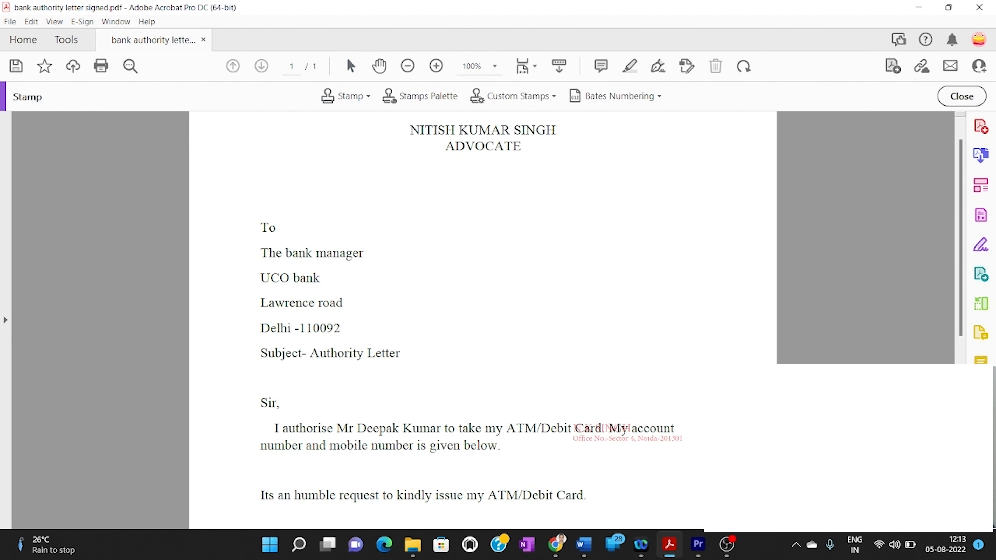
{"action": "left_click", "coordinate": [611, 350]}
{"action": "scroll", "coordinate": [611, 351], "scroll_direction": "down", "scroll_amount": 10}
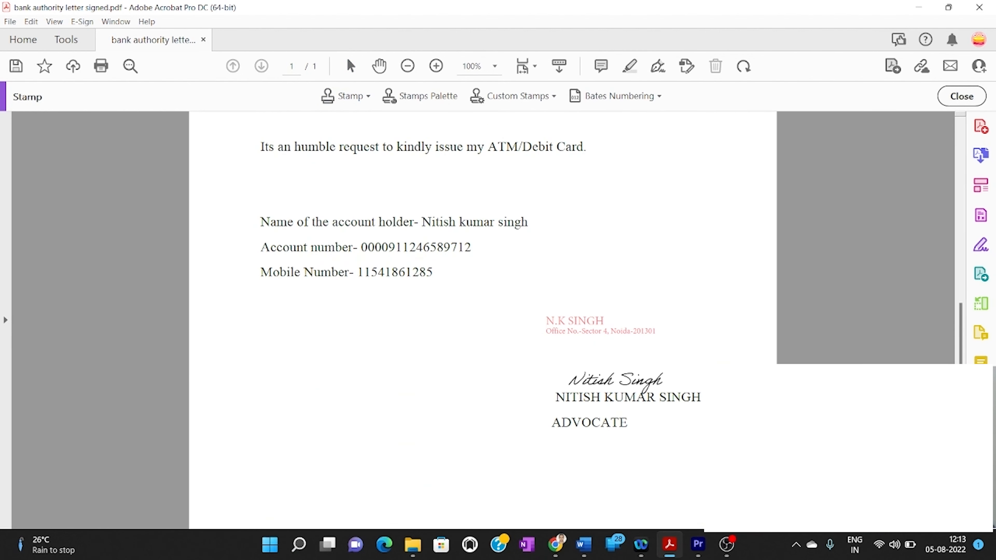
{"action": "left_click", "coordinate": [608, 330]}
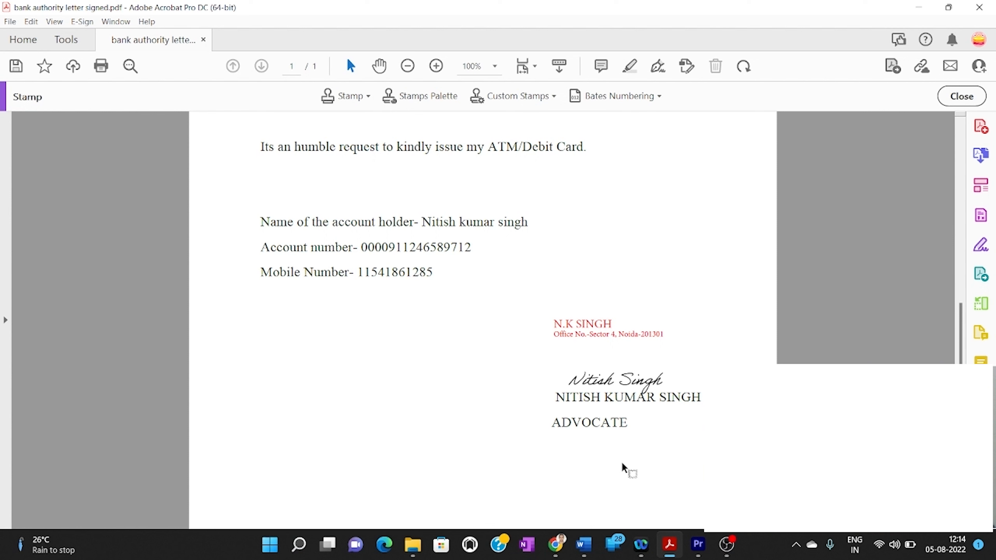
- Delete the red name-and-address stamp from the Standard Business category in the custom stamps manager
{"action": "left_click", "coordinate": [556, 95]}
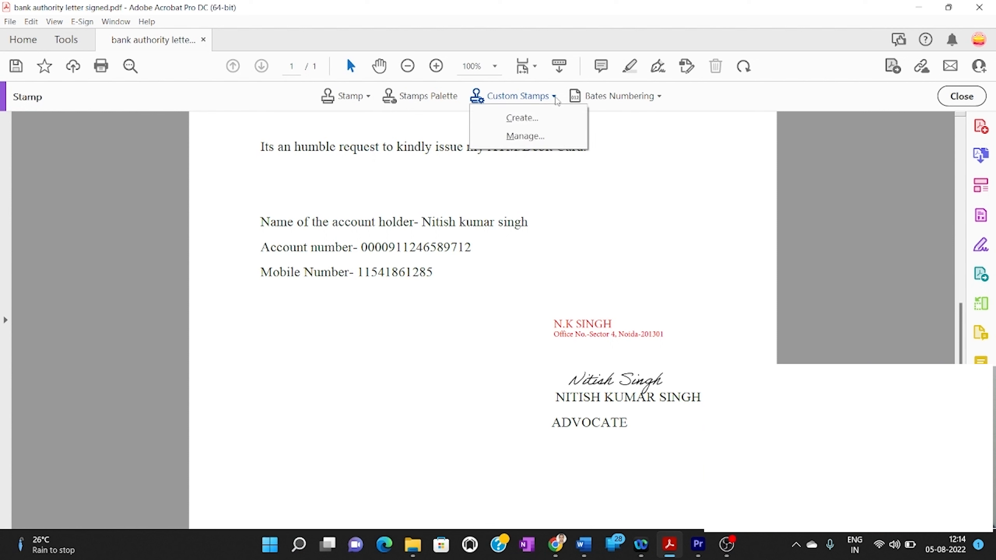
{"action": "left_click", "coordinate": [537, 137]}
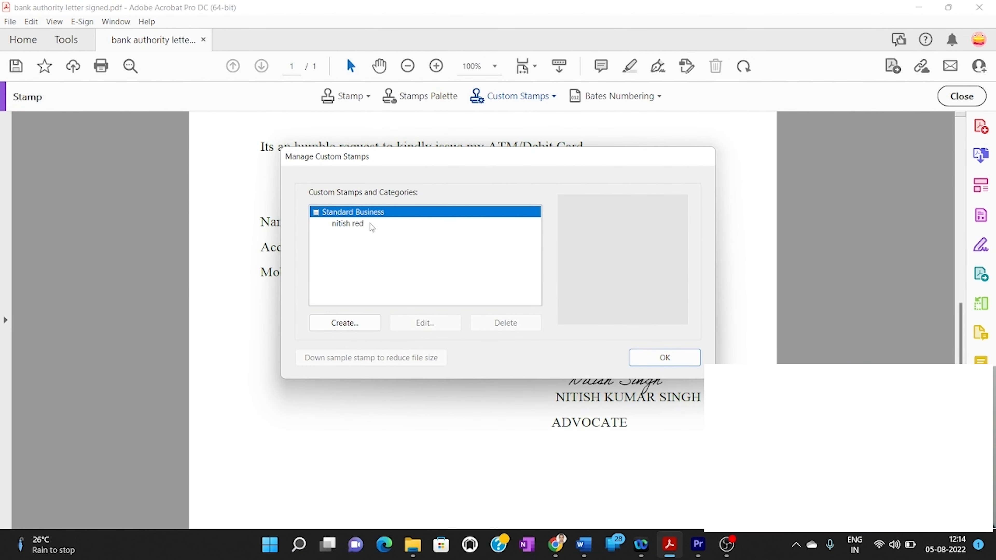
{"action": "left_click", "coordinate": [357, 227]}
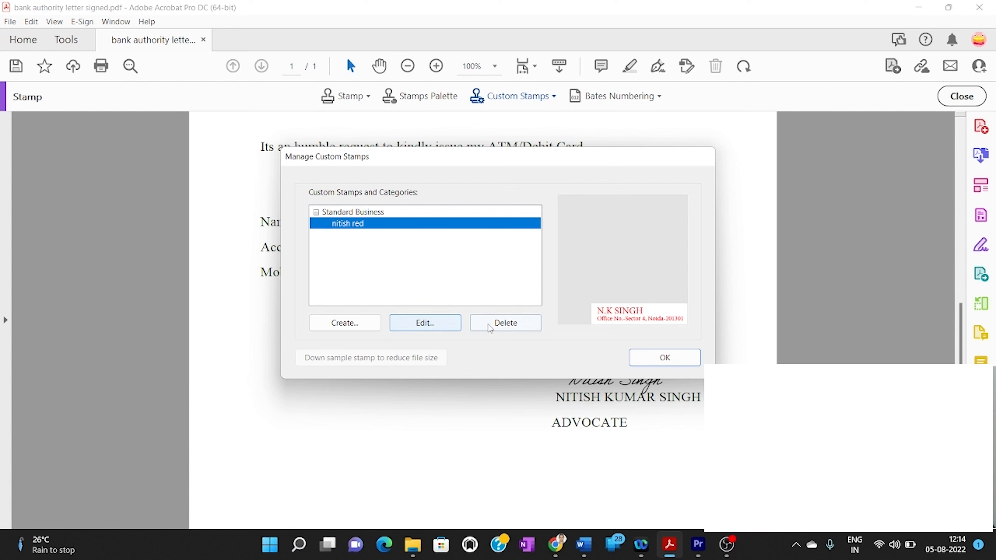
{"action": "left_click", "coordinate": [504, 323]}
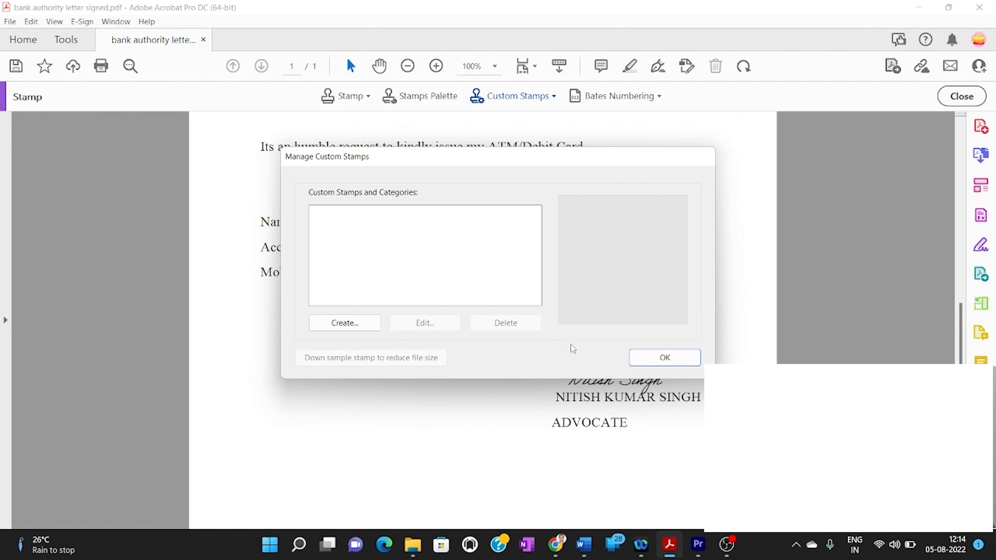
{"action": "left_click", "coordinate": [660, 357]}
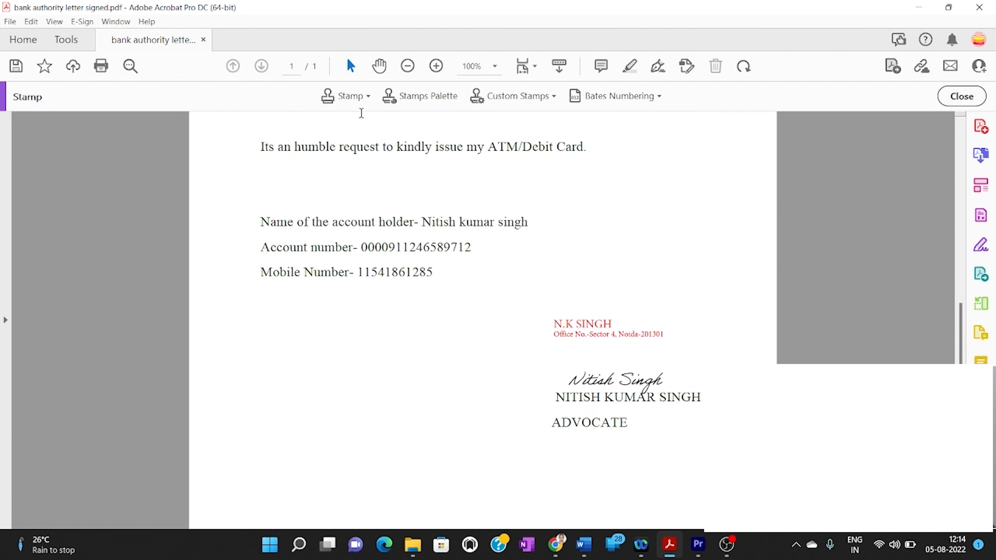
- Check the Standard Business stamp list for the custom red stamp without choosing any stamp
{"action": "left_click", "coordinate": [366, 101]}
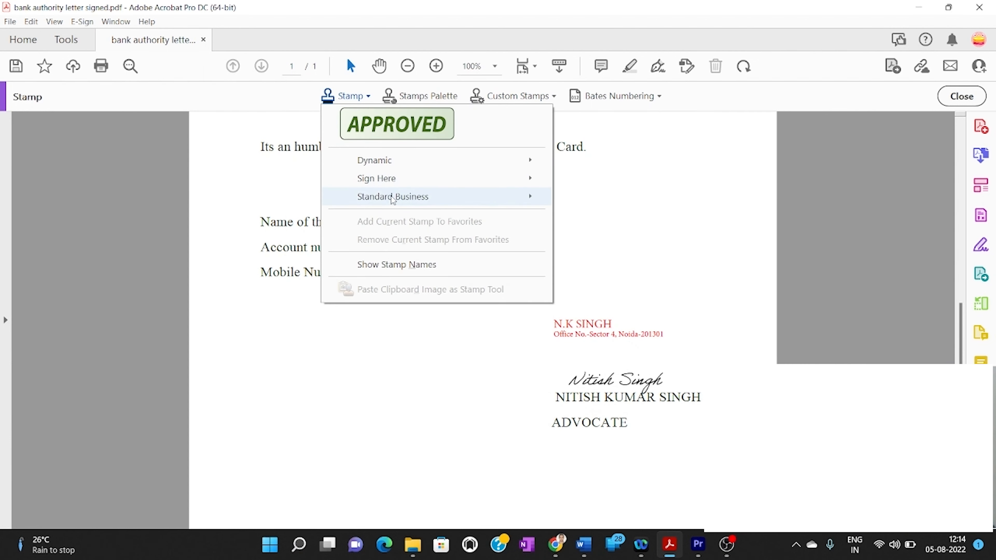
{"action": "mouse_move", "coordinate": [393, 202]}
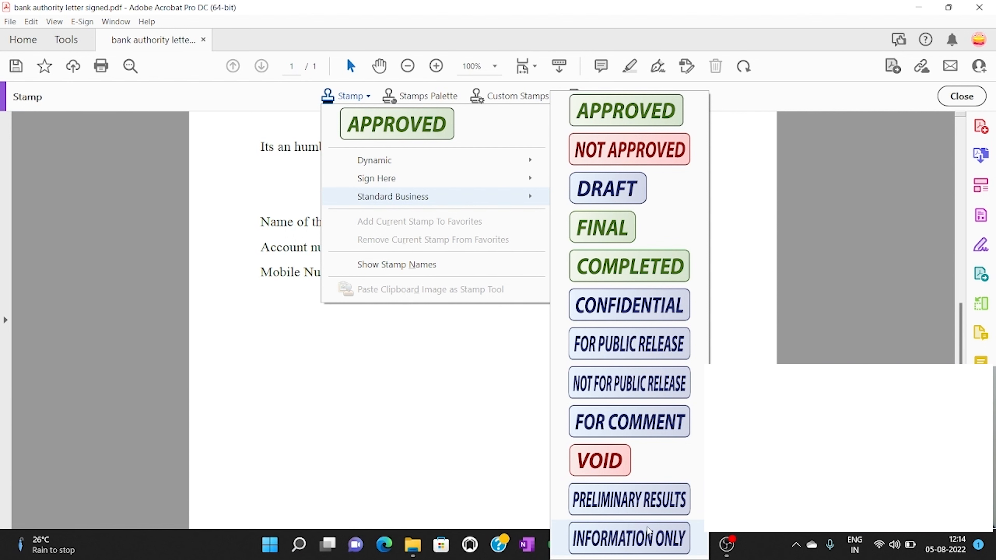
{"action": "left_click", "coordinate": [489, 433]}
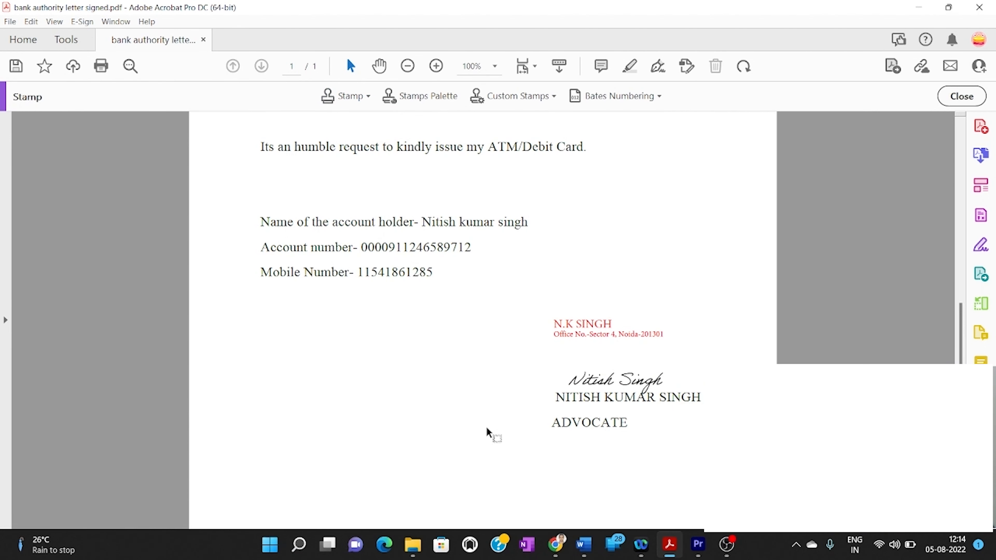